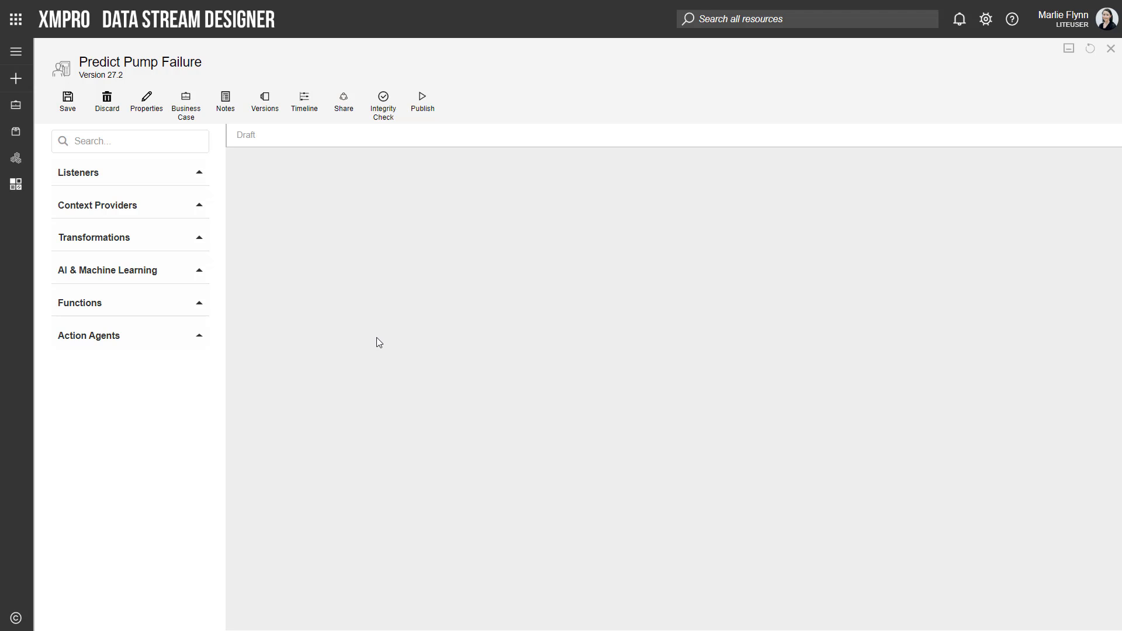
# Find the REST API context provider with the search term "rest" and place it on the empty canvas
pyautogui.click(140, 146)
pyautogui.write('rest')
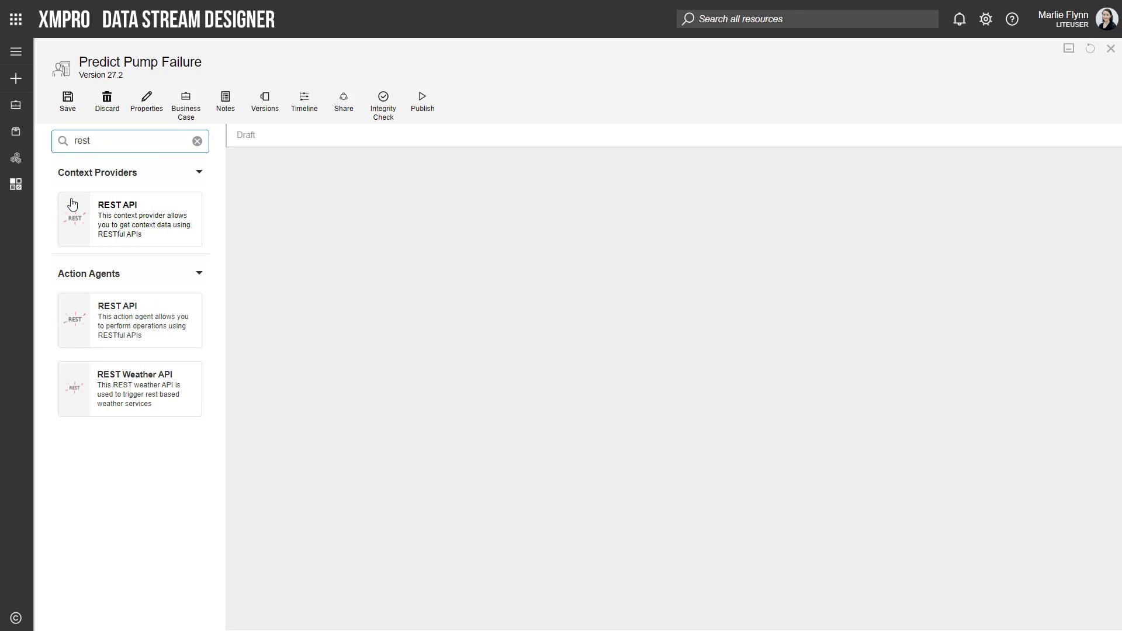
pyautogui.moveTo(72, 204); pyautogui.dragTo(334, 221)
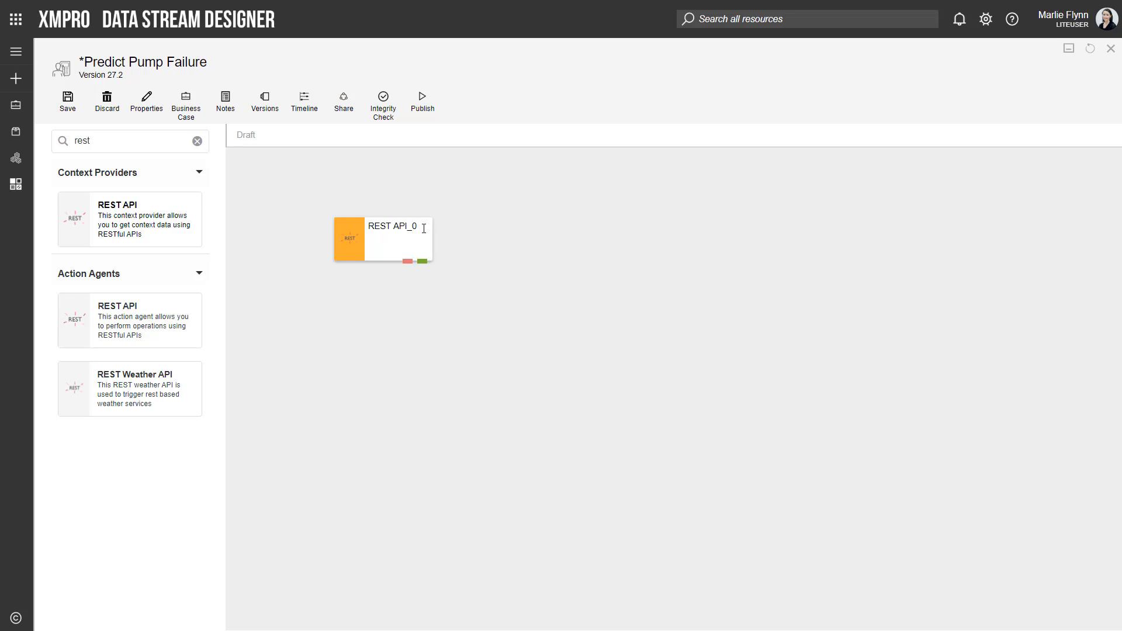
# Rename the REST API object on the canvas to "Get weather data by city" and save the data stream
pyautogui.click(423, 228)
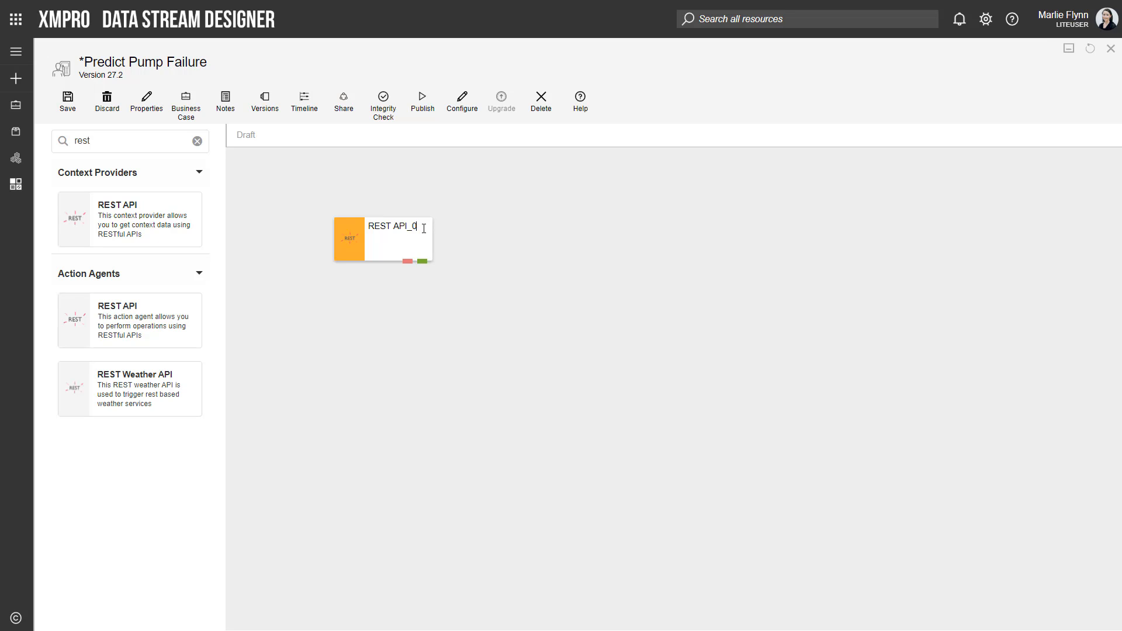
pyautogui.press('BackSpace')
pyautogui.press('BackSpace')
pyautogui.press('BackSpace')
pyautogui.press('BackSpace')
pyautogui.press('BackSpace')
pyautogui.press('BackSpace')
pyautogui.press('BackSpace')
pyautogui.press('BackSpace')
pyautogui.press('BackSpace')
pyautogui.write('Get weather data by city')
pyautogui.click(323, 173)
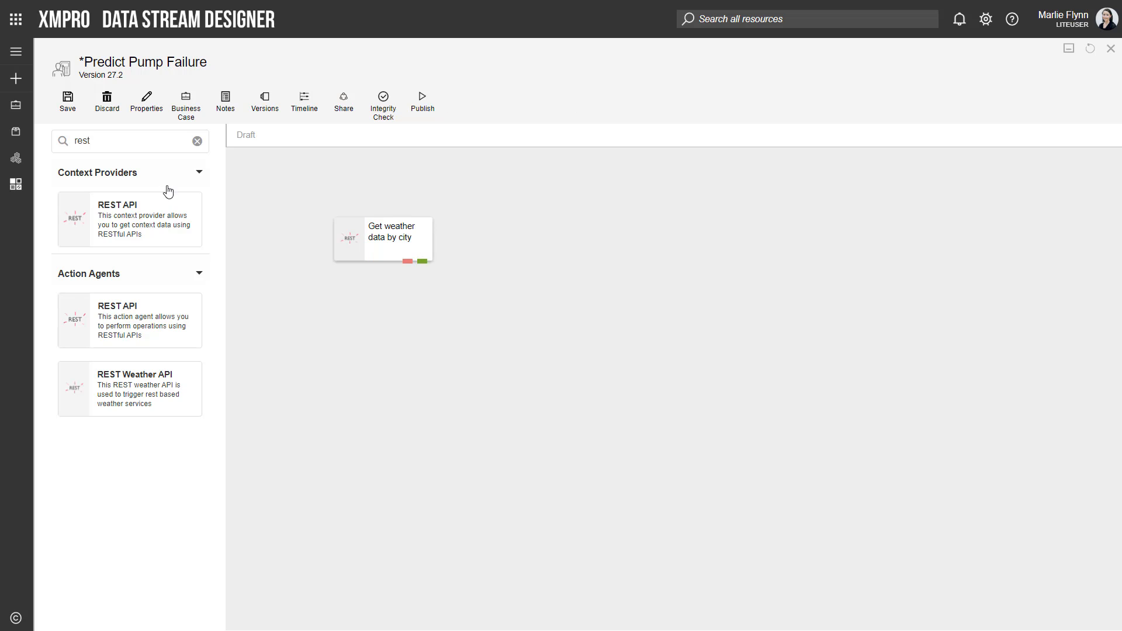
pyautogui.click(74, 111)
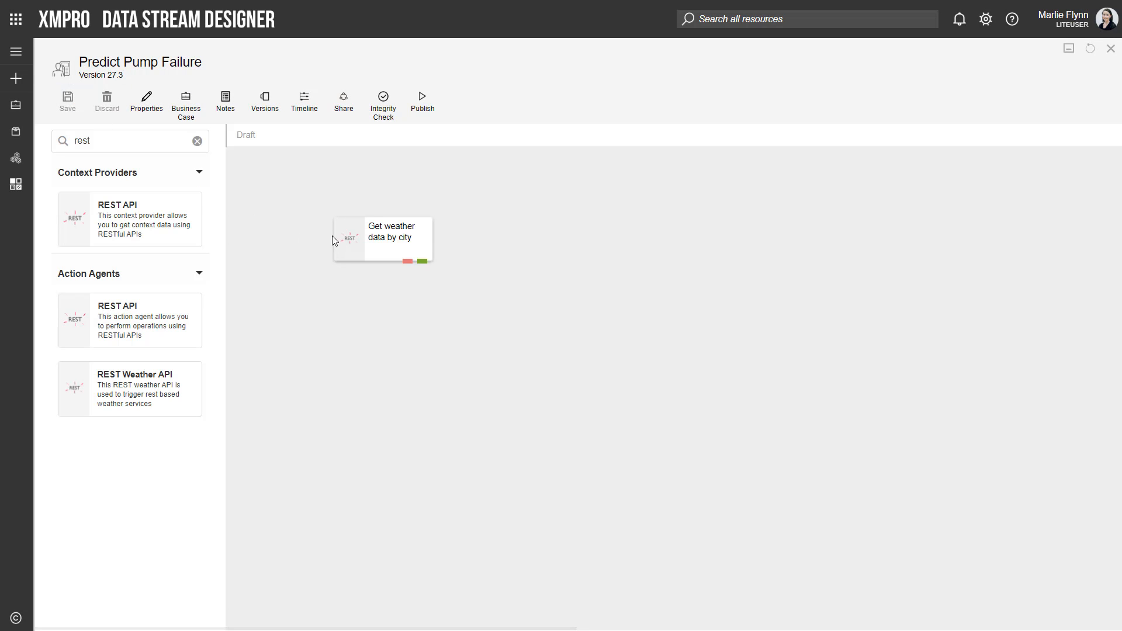
pyautogui.click(354, 235)
pyautogui.click(462, 100)
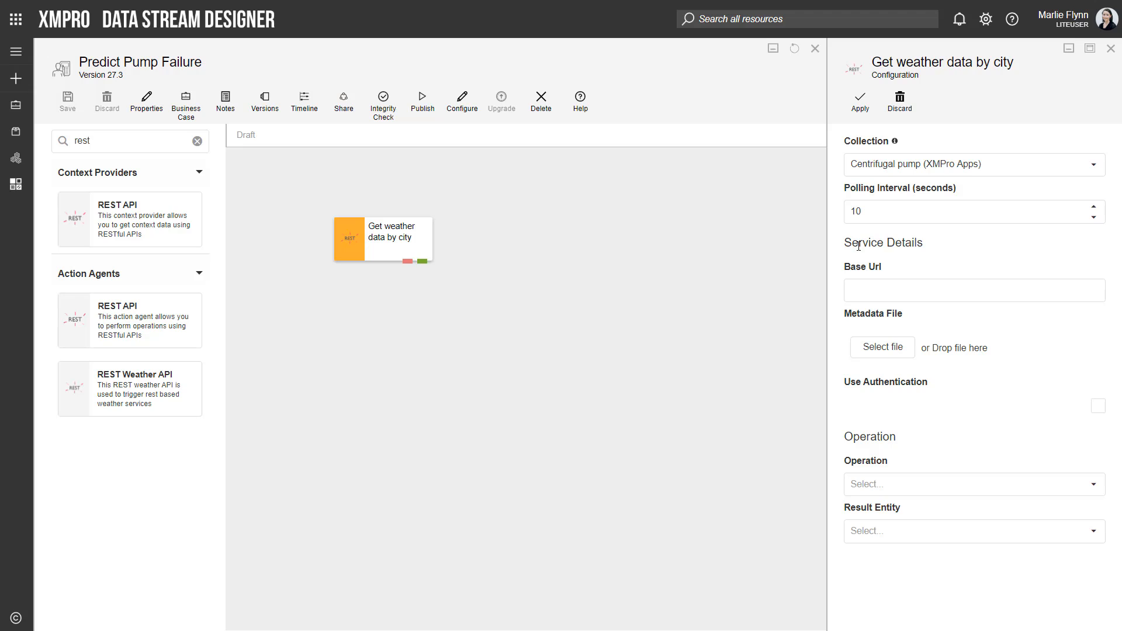
pyautogui.click(918, 286)
pyautogui.write('http://api.openweathermap.org/data/2.5/')
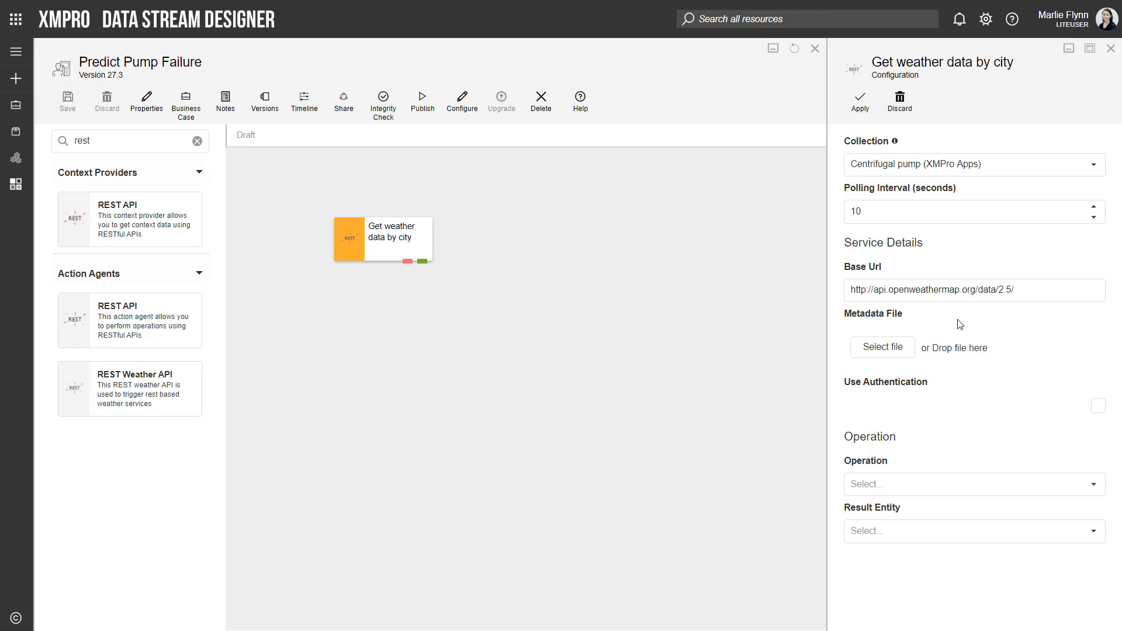
pyautogui.click(882, 347)
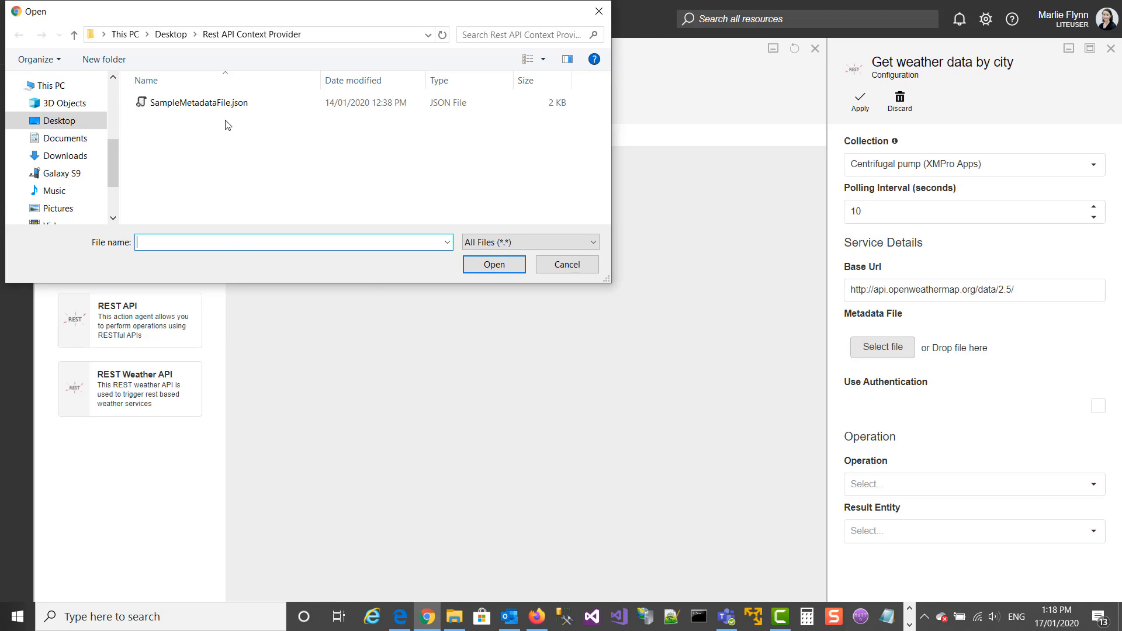
pyautogui.doubleClick(223, 103)
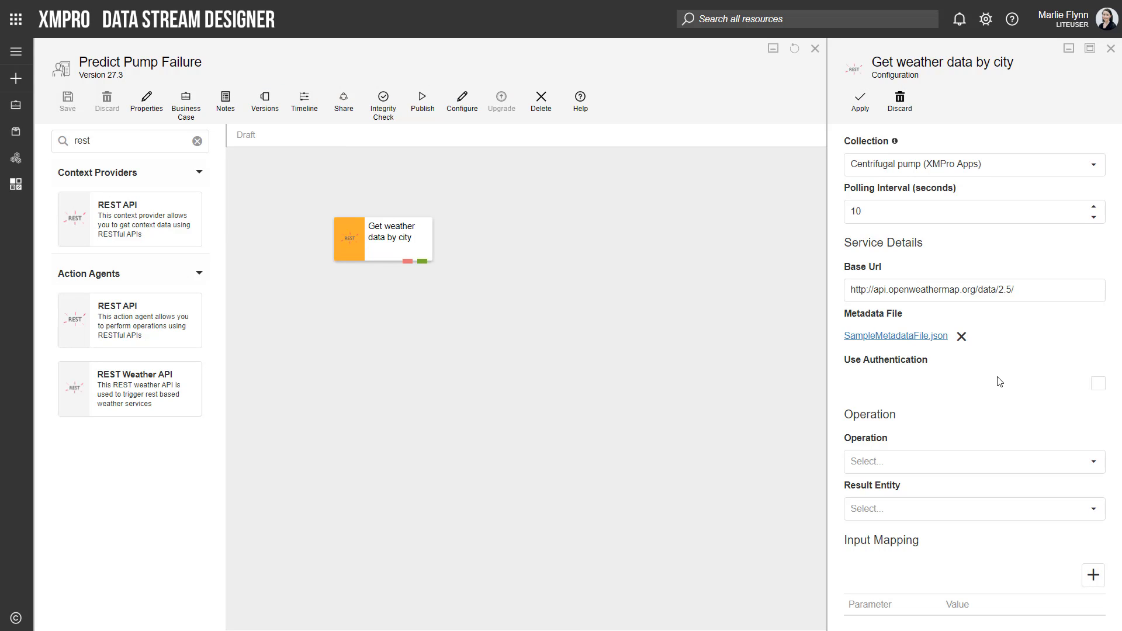
# Leave authentication off, and set the operation to Get Weather By City with Weather as the result entity
pyautogui.click(1098, 384)
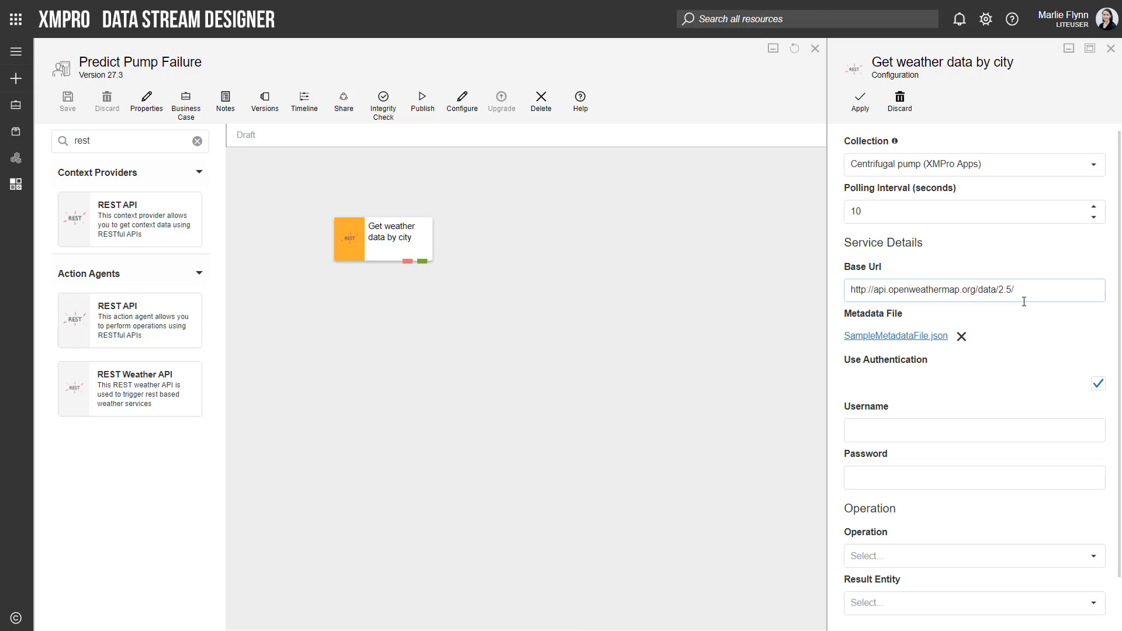
pyautogui.click(1098, 384)
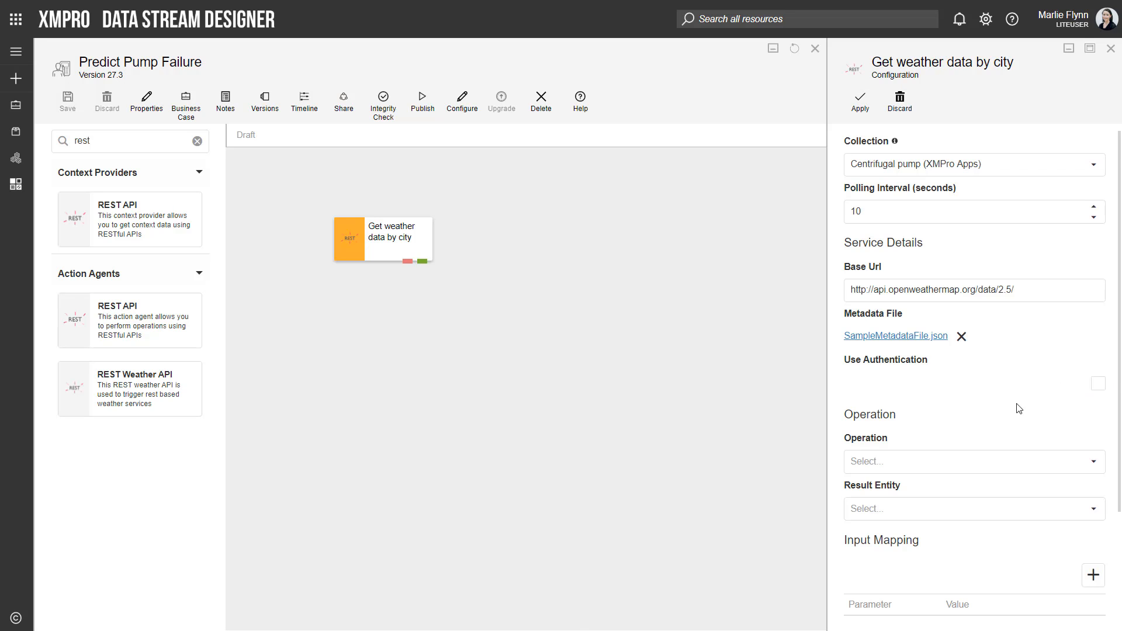
pyautogui.scroll(-1, 1017, 407)
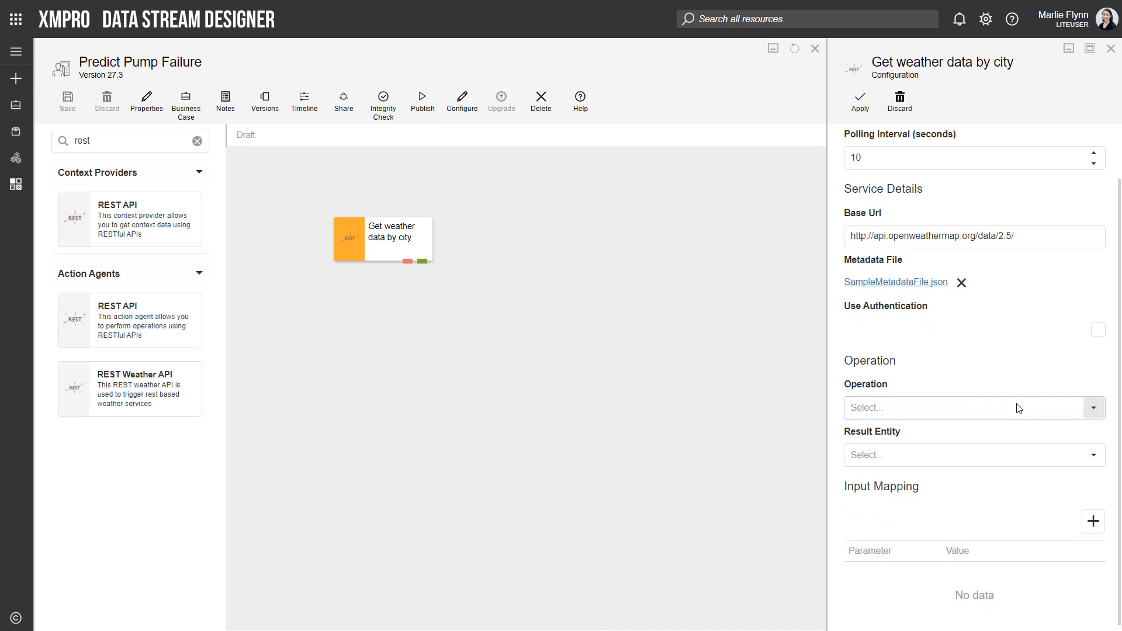
pyautogui.click(1017, 407)
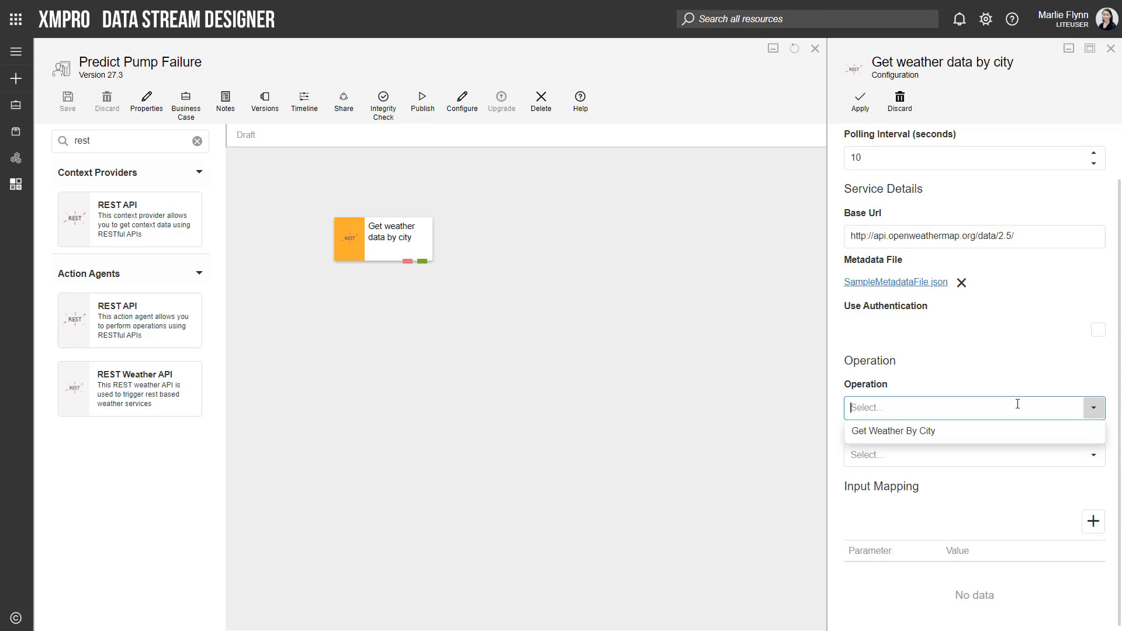
pyautogui.click(935, 435)
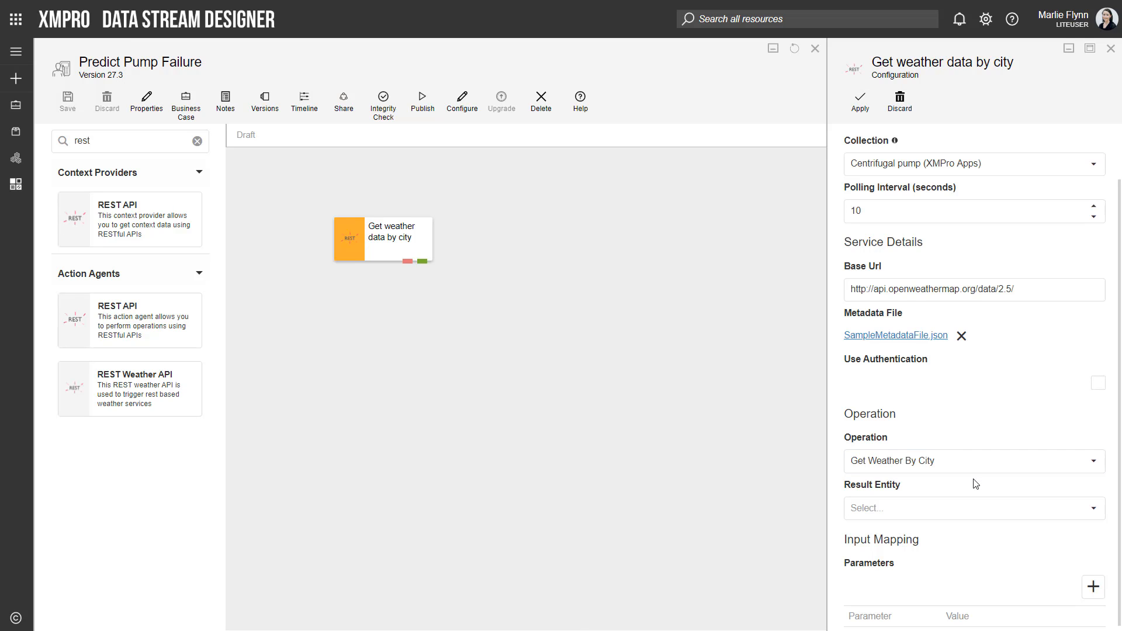
pyautogui.scroll(-1, 974, 484)
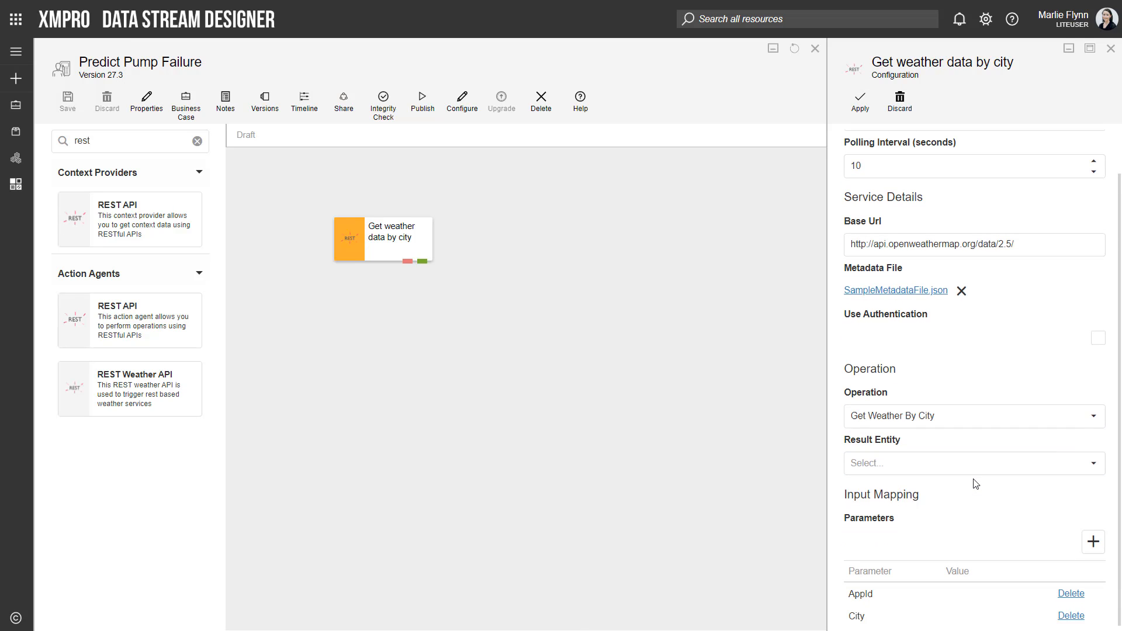
pyautogui.click(1027, 467)
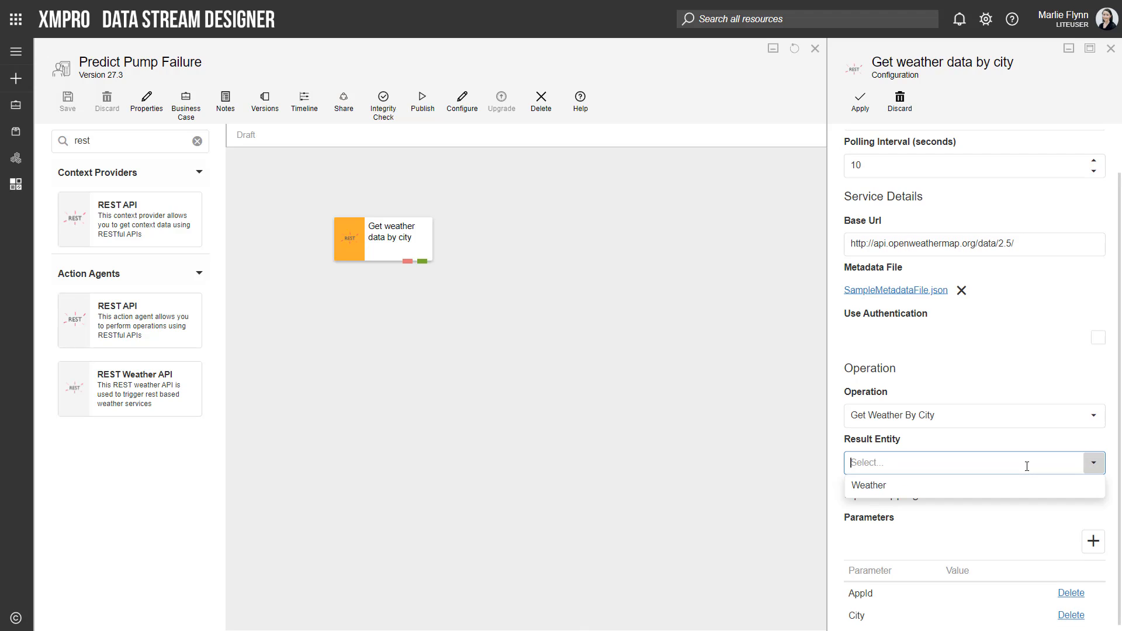
pyautogui.click(1025, 484)
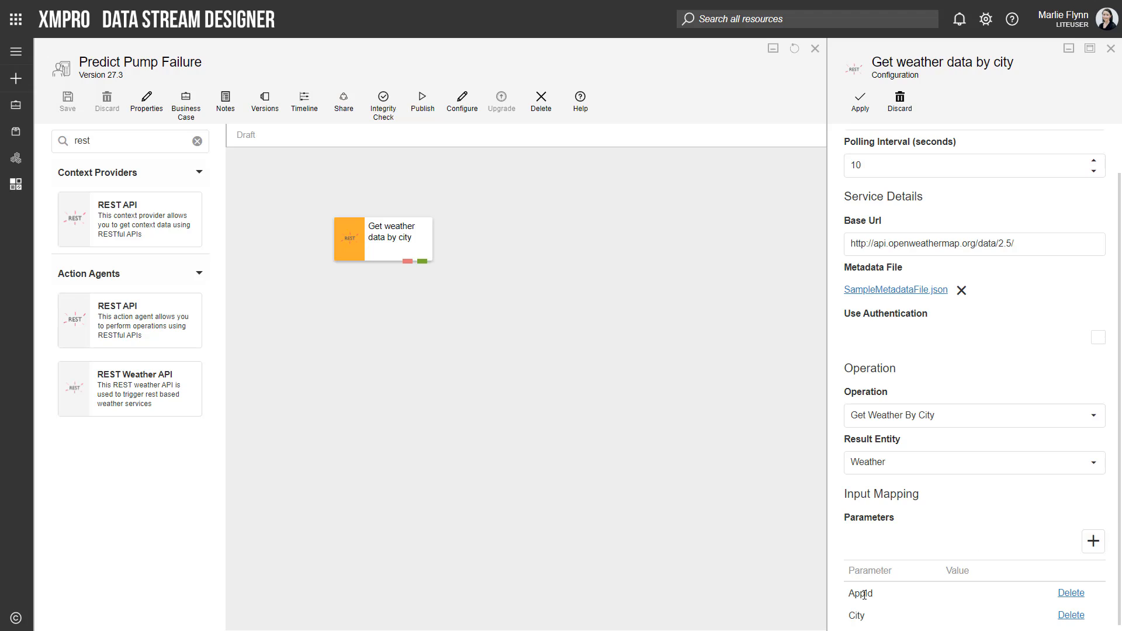
# Map the input parameters by pasting the API key for AppId and entering London for City, and apply the configuration
pyautogui.click(978, 592)
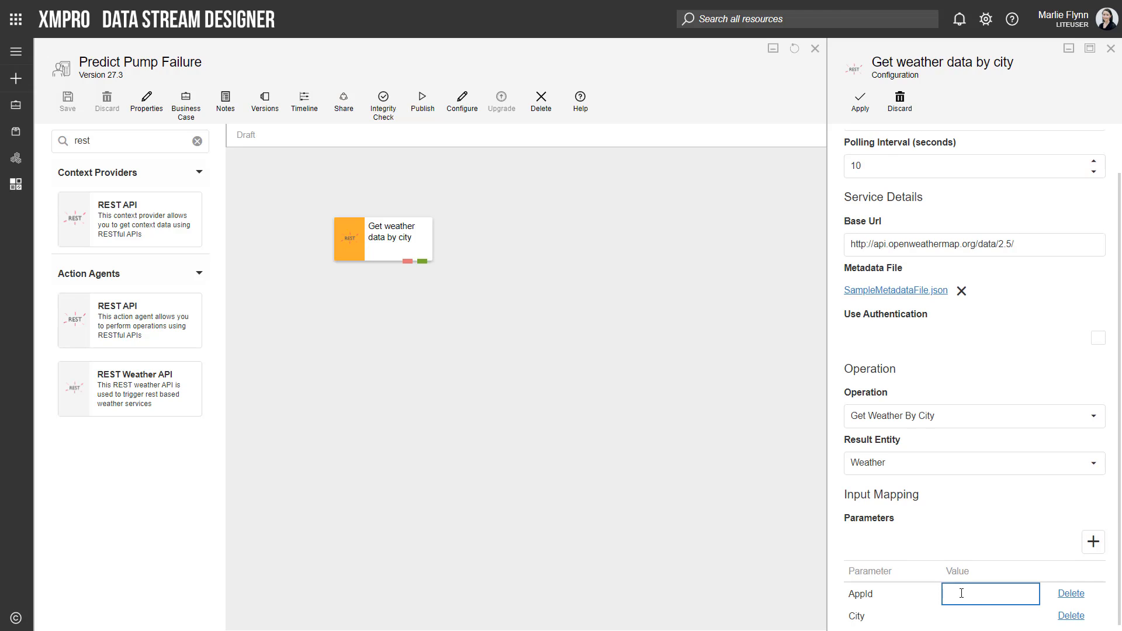
pyautogui.hotkey('ctrl', 'v')
pyautogui.click(968, 539)
pyautogui.click(961, 621)
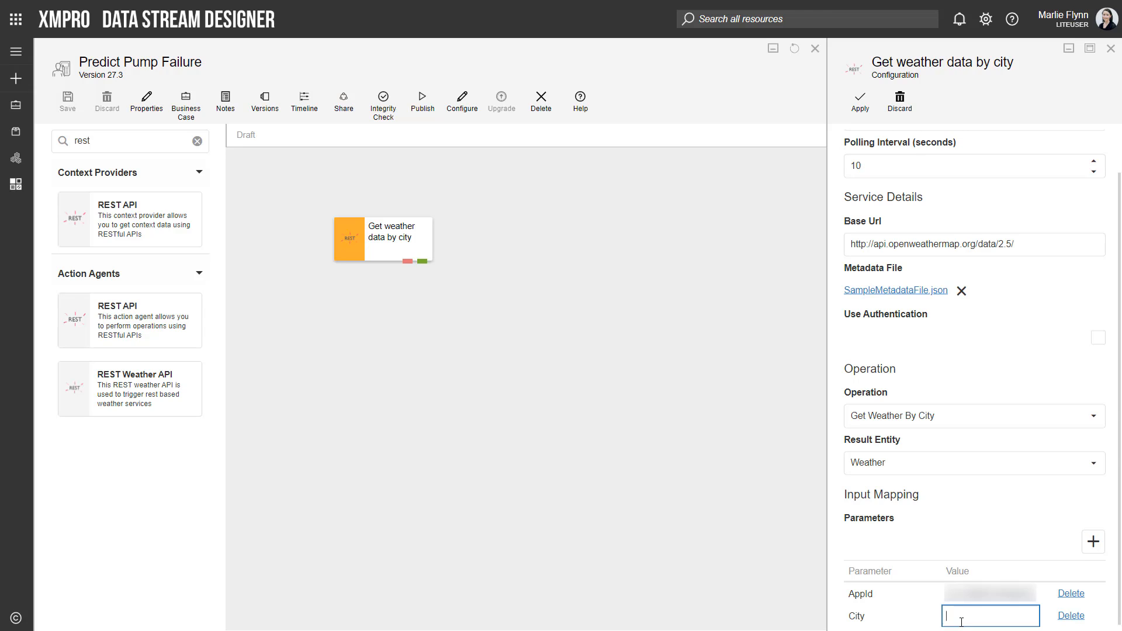
pyautogui.write('London')
pyautogui.click(859, 105)
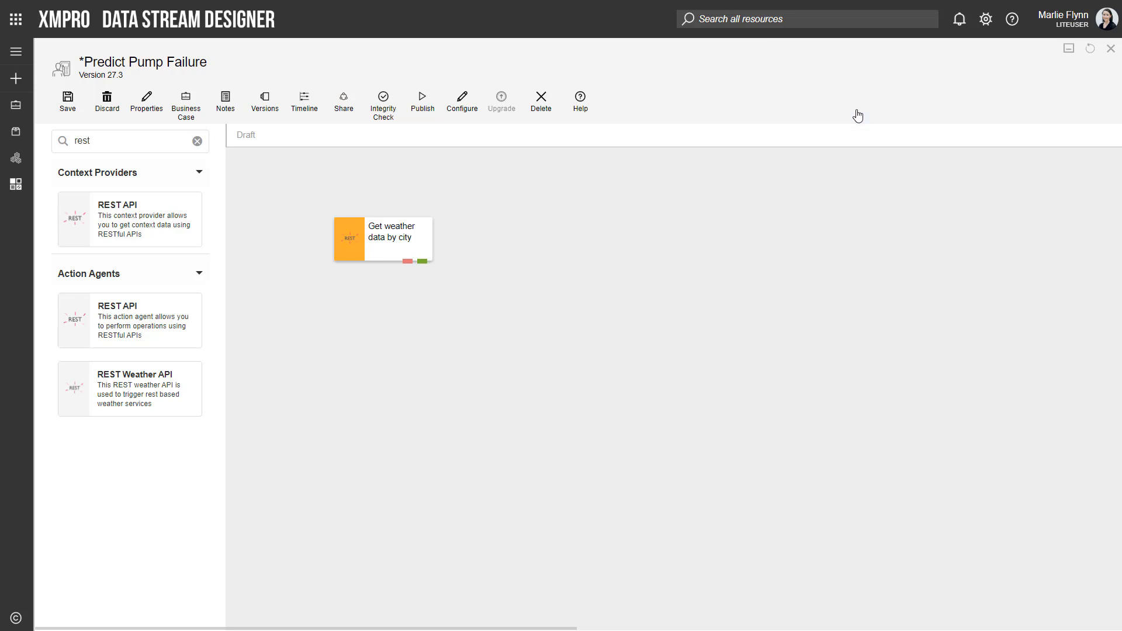
# Save the Predict Pump Failure data stream and publish it
pyautogui.click(68, 103)
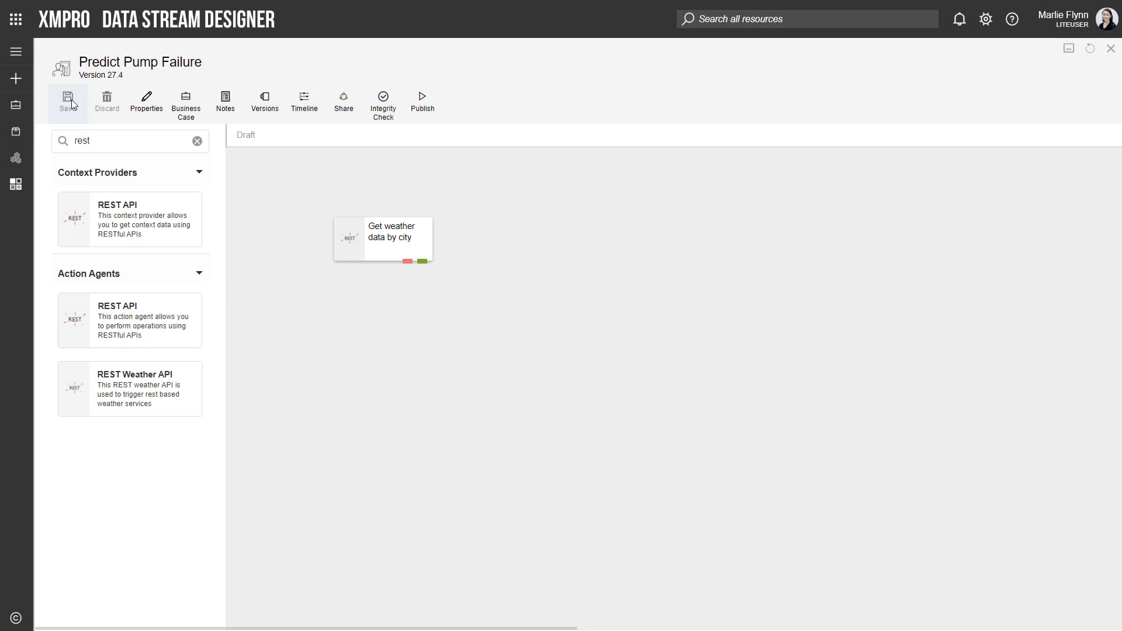
pyautogui.click(427, 101)
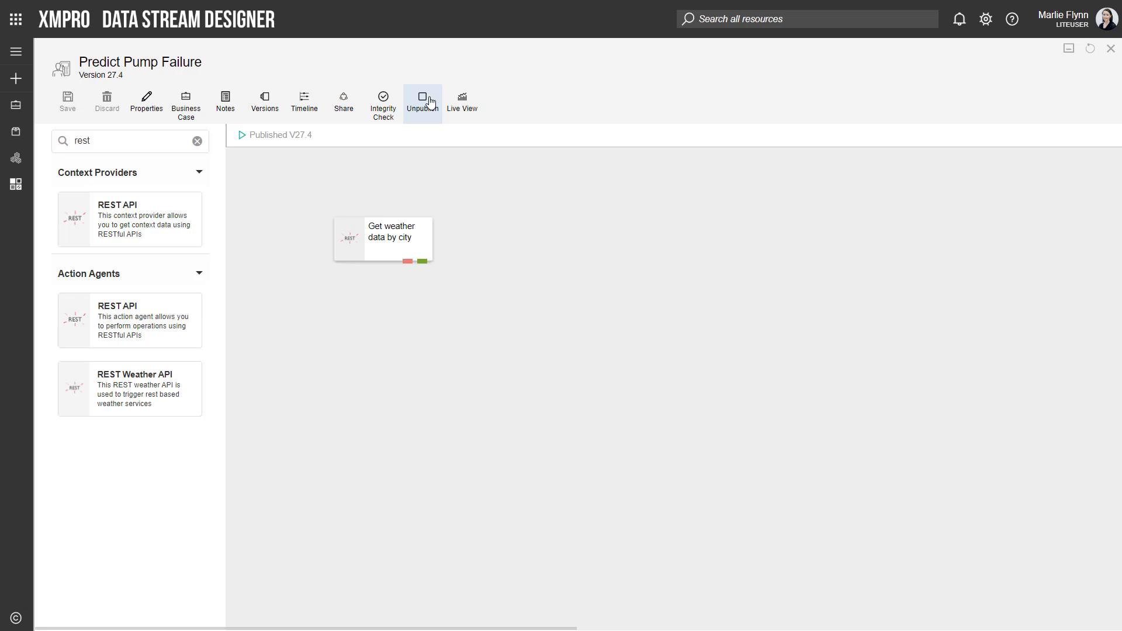
# Show the live data of the "Get weather data by city" object and maximize that view
pyautogui.click(463, 100)
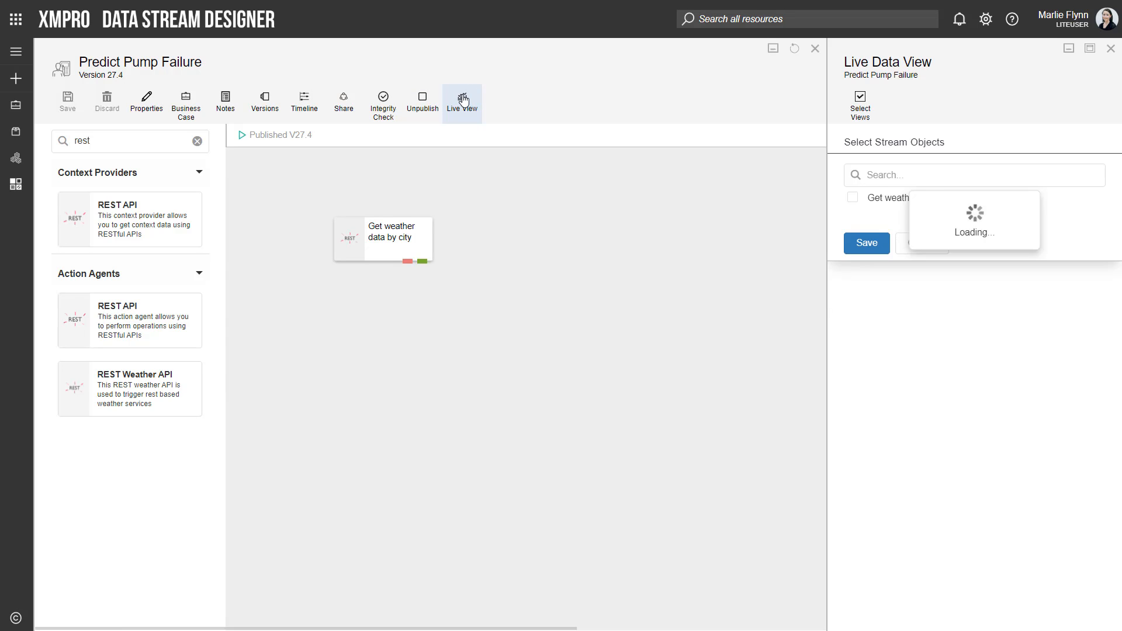
pyautogui.click(852, 199)
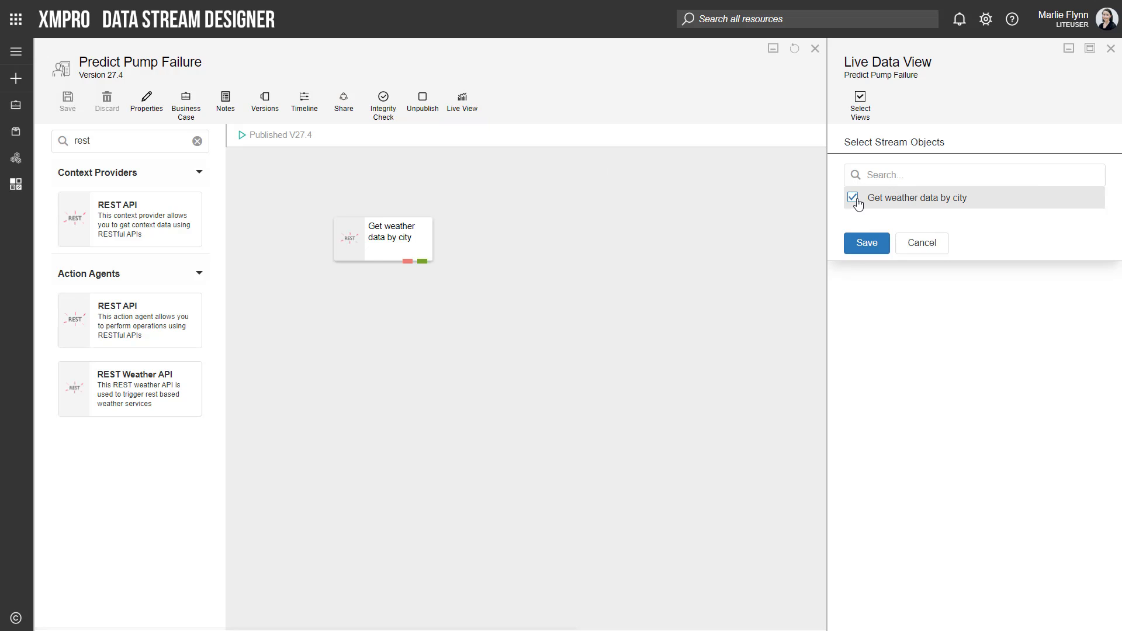
pyautogui.click(862, 244)
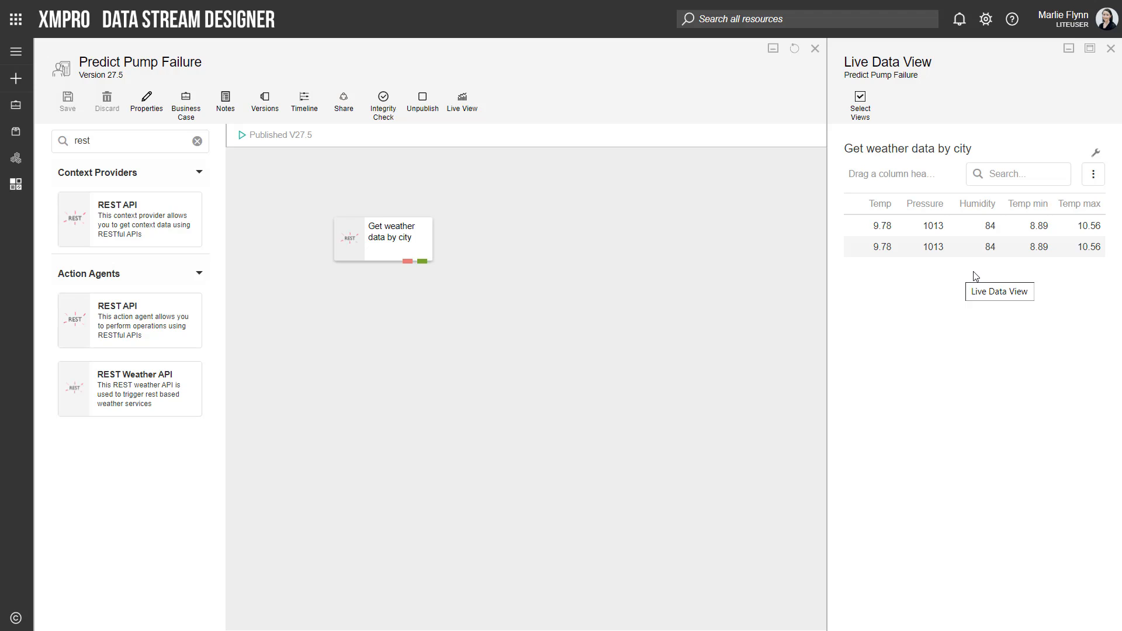
pyautogui.click(1089, 48)
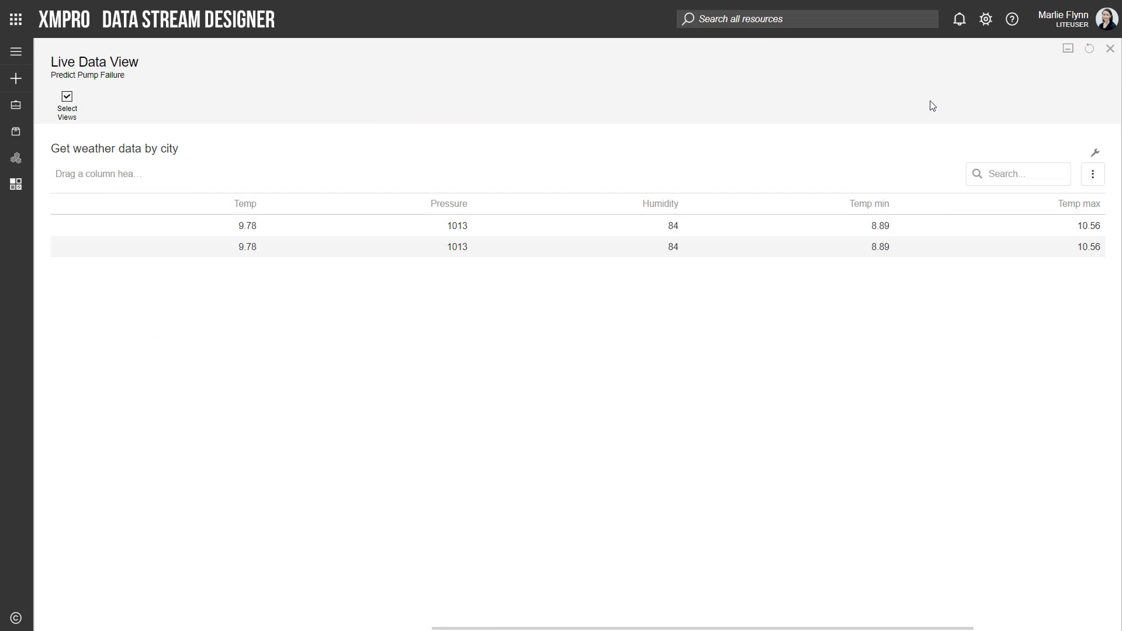